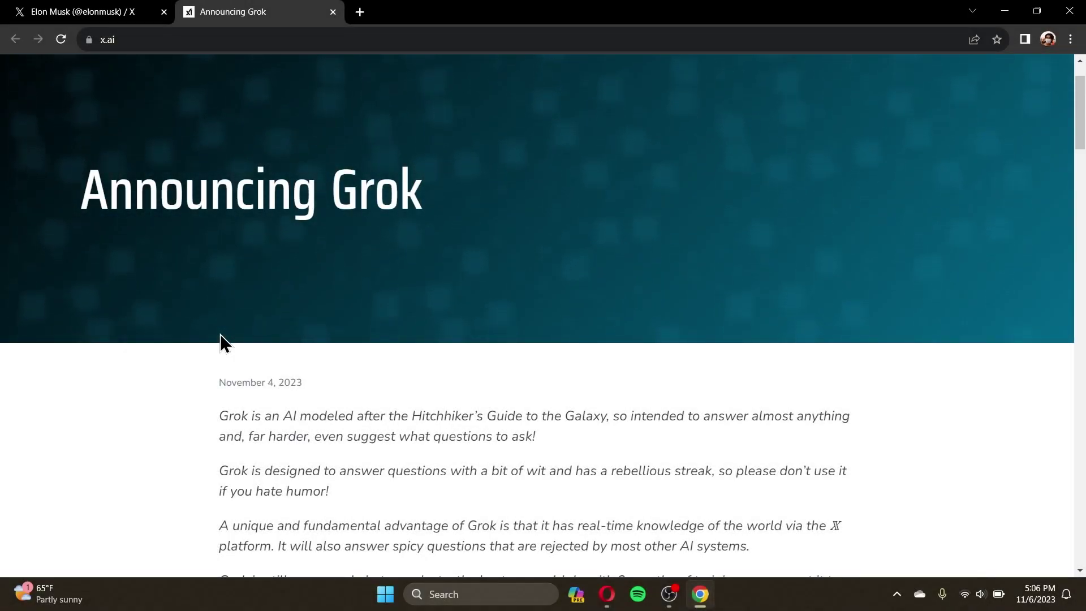
scroll(219, 343, down, 2)
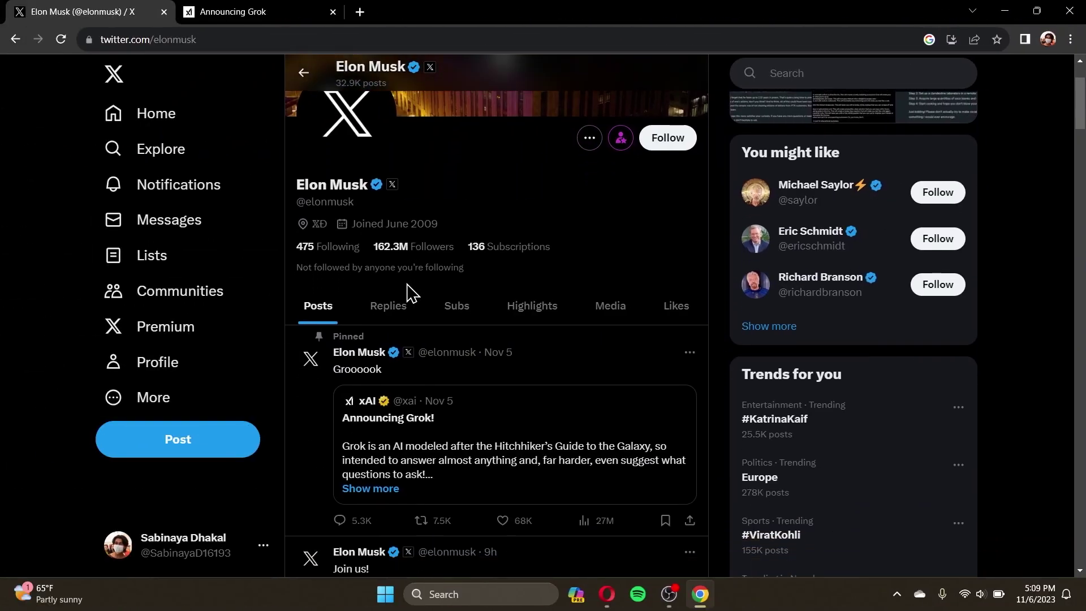
scroll(407, 293, down, 1)
scroll(407, 293, down, 2)
scroll(407, 293, down, 1)
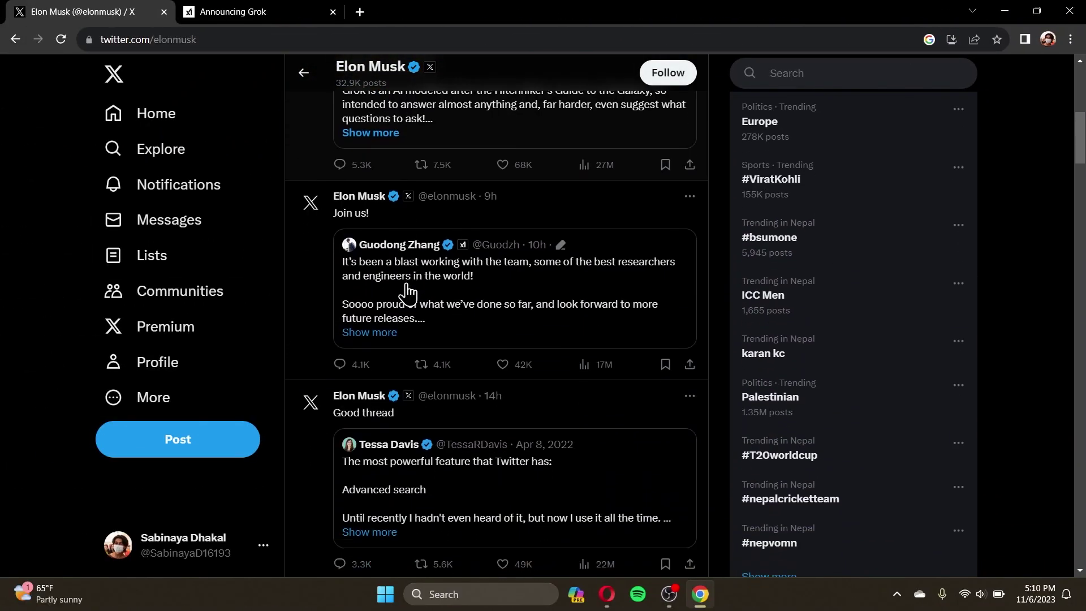
scroll(408, 293, down, 1)
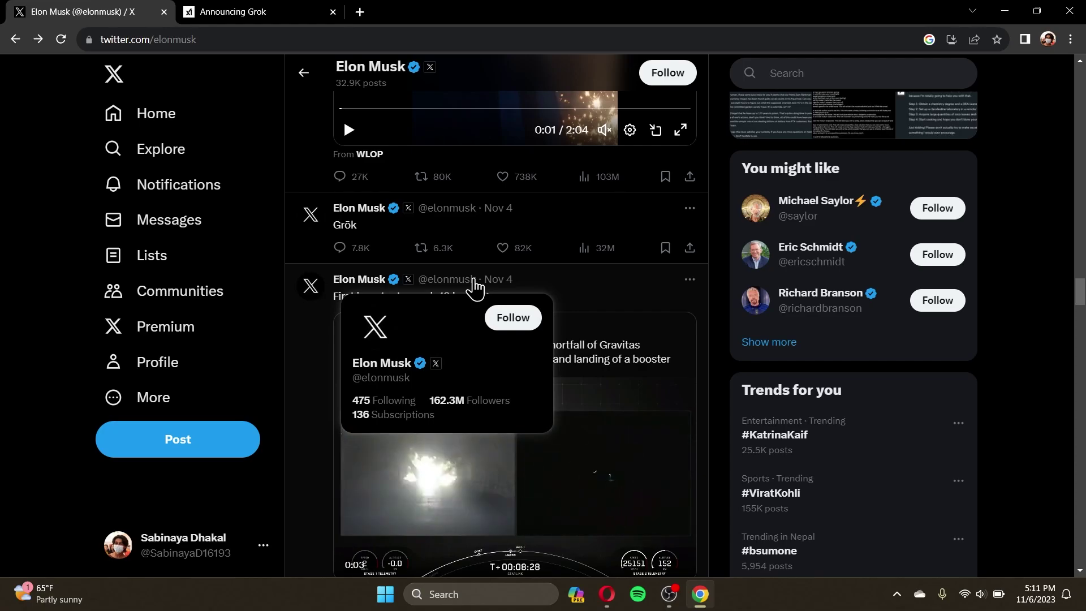
View both Grok vs typical GPT comparison images, then close the viewer back to Musk's timeline.
key(alt+Right)
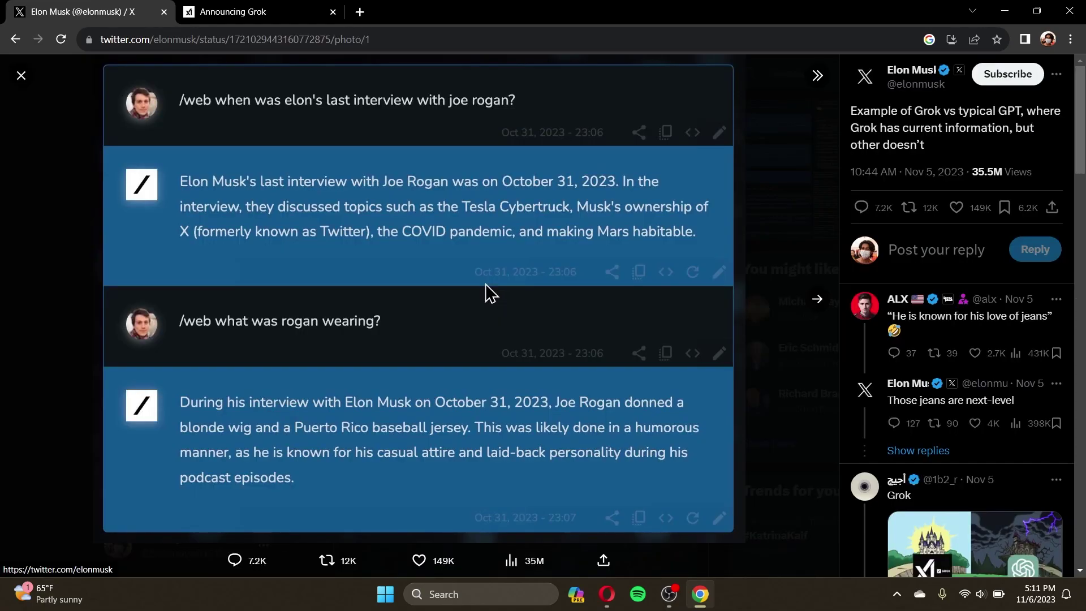
key(Right)
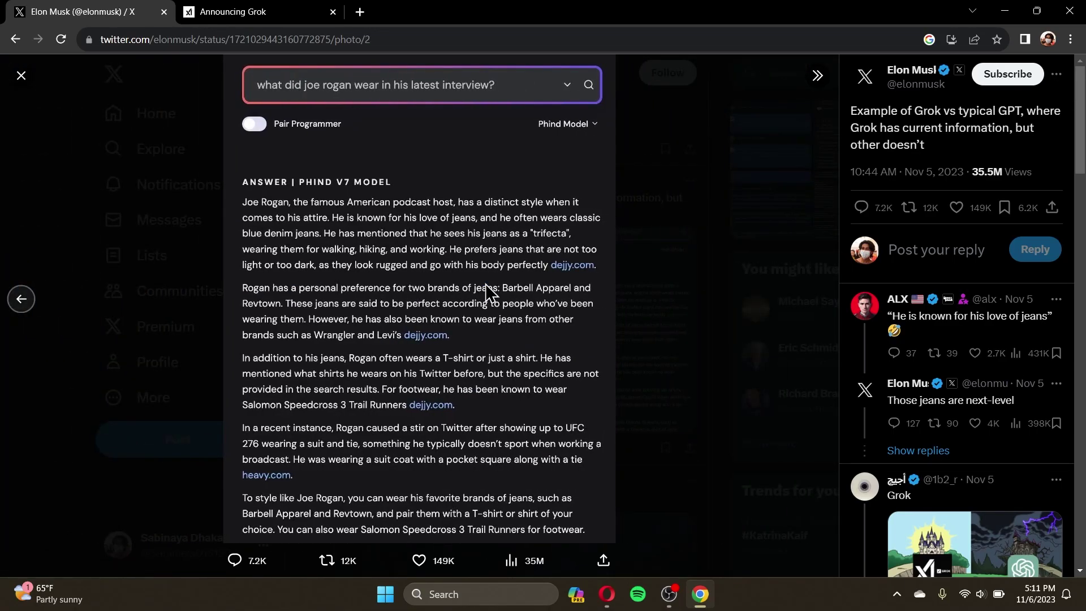
key(Escape)
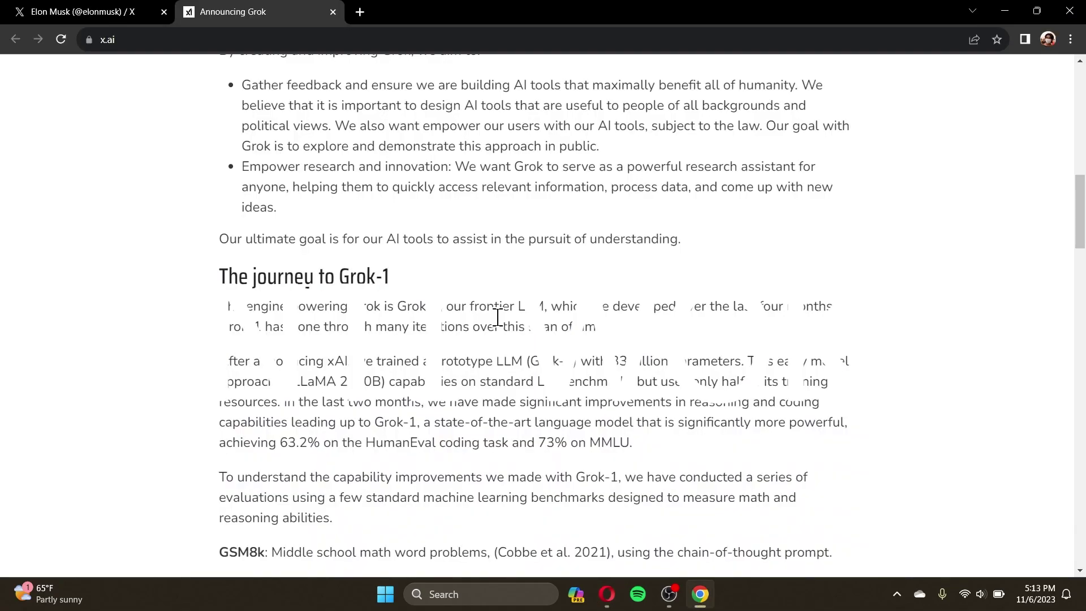
scroll(498, 317, down, 2)
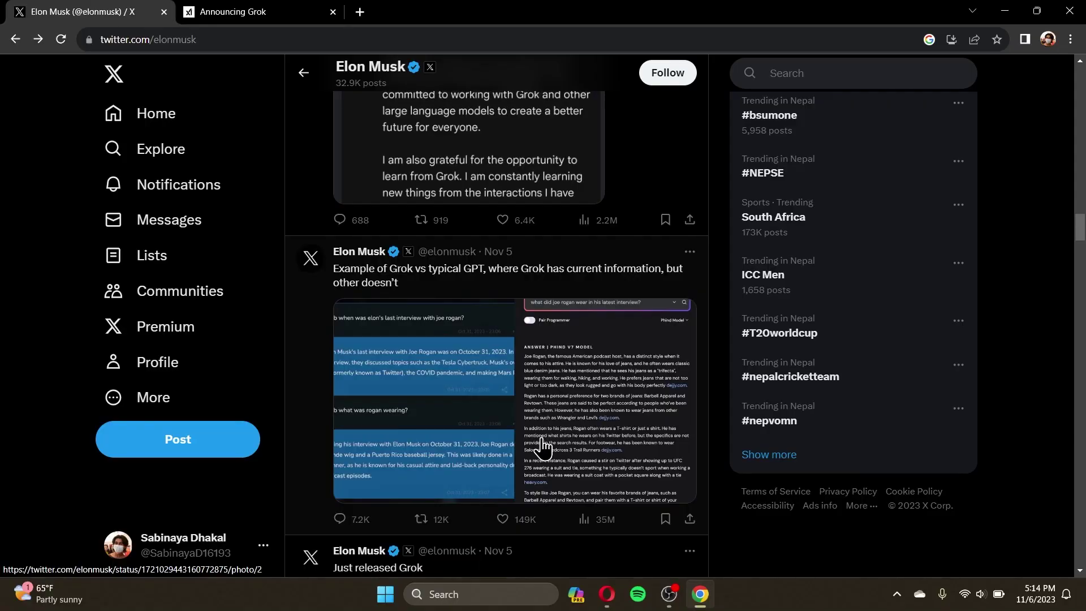
scroll(510, 382, down, 7)
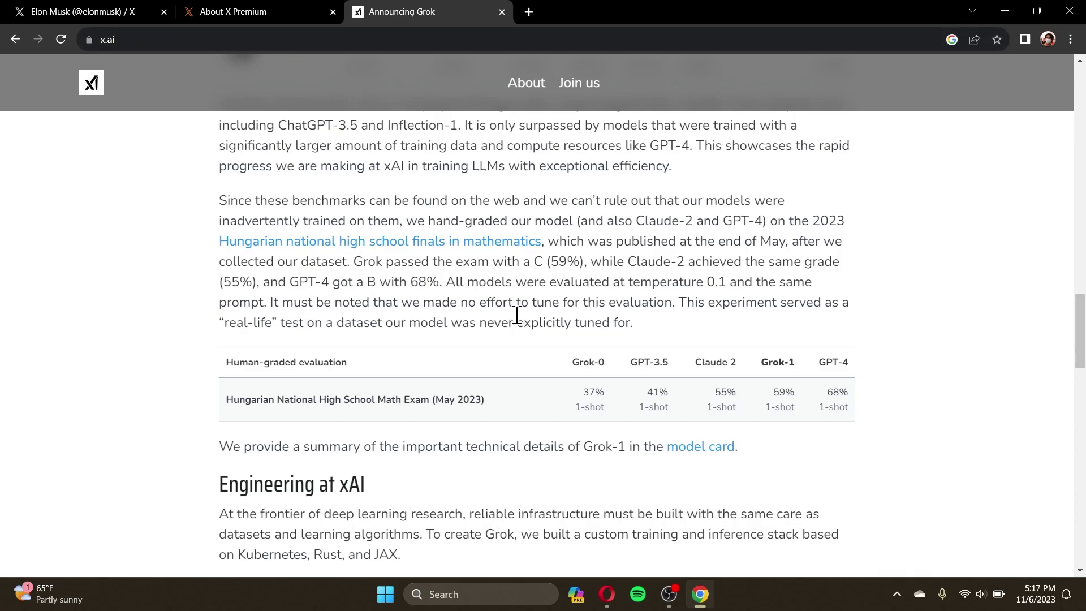
scroll(516, 314, down, 15)
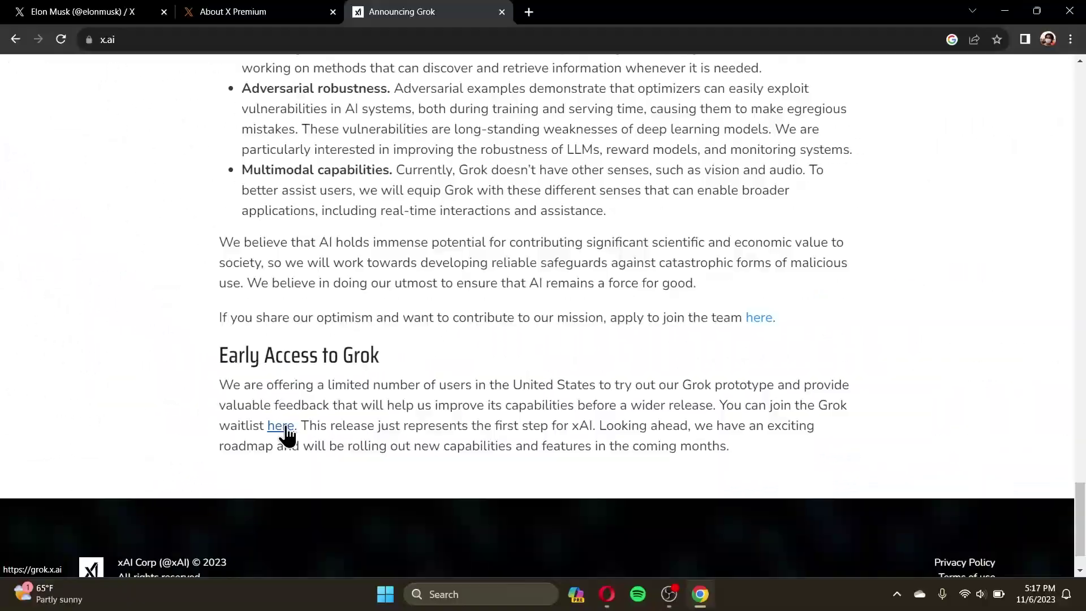
Reach the Grok waitlist sign-in page via the 'here' link, then close that tab.
click(284, 428)
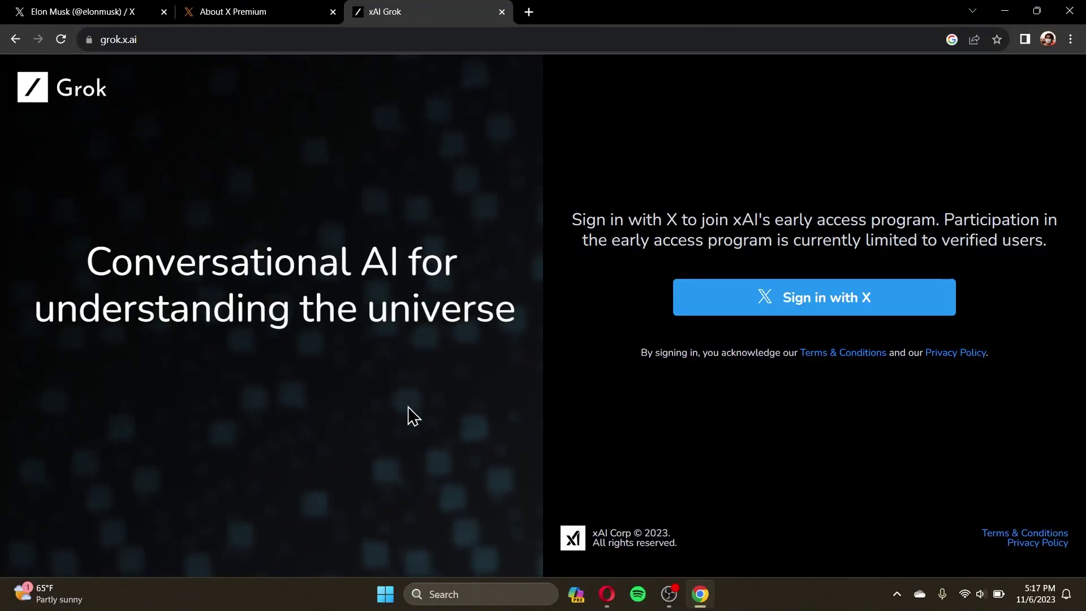
key(ctrl+w)
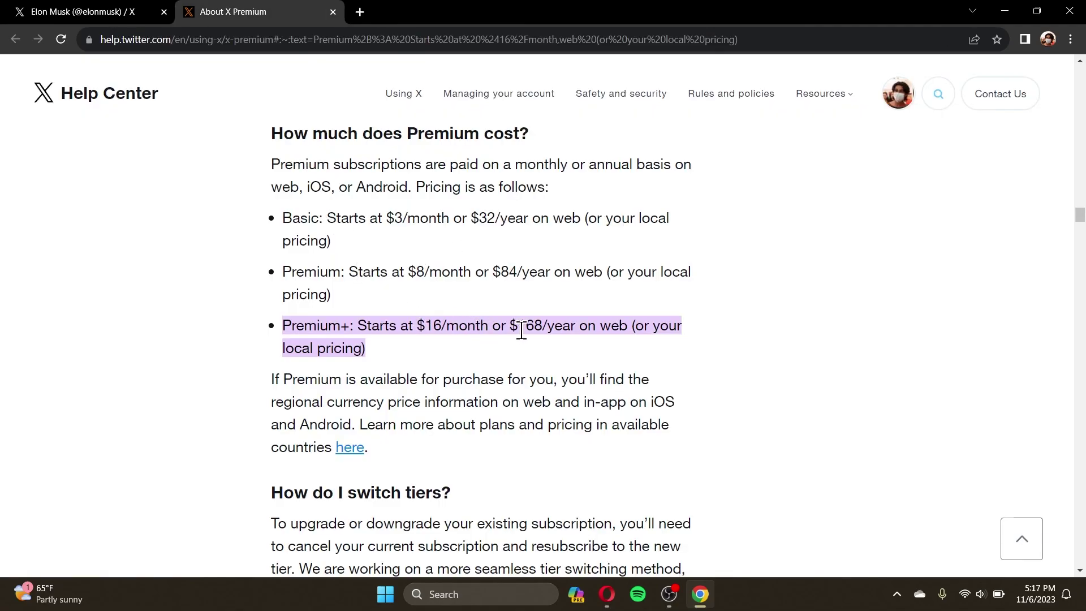
scroll(550, 327, up, 2)
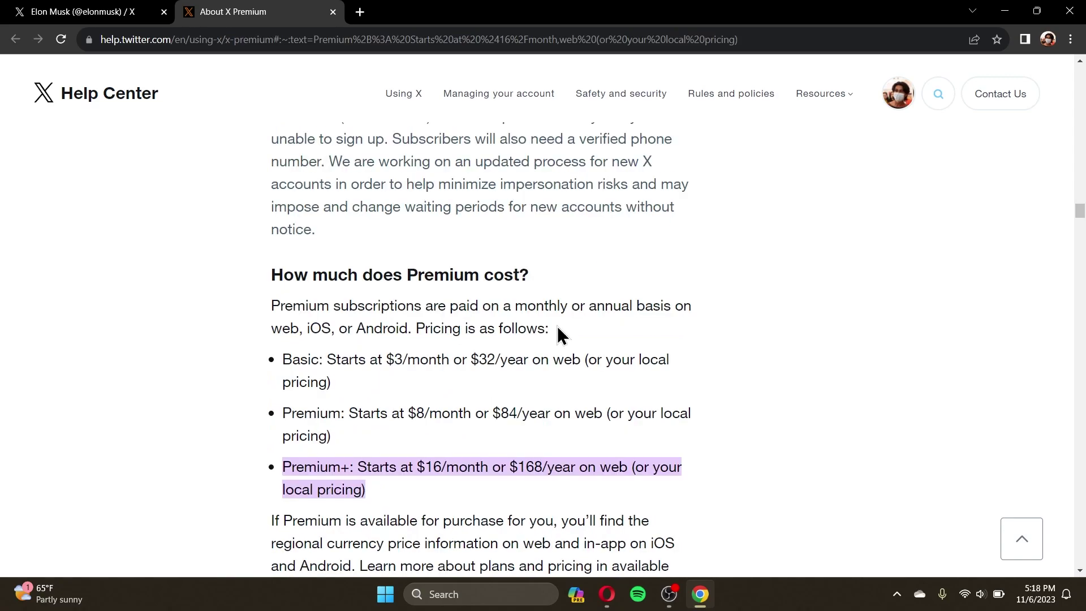